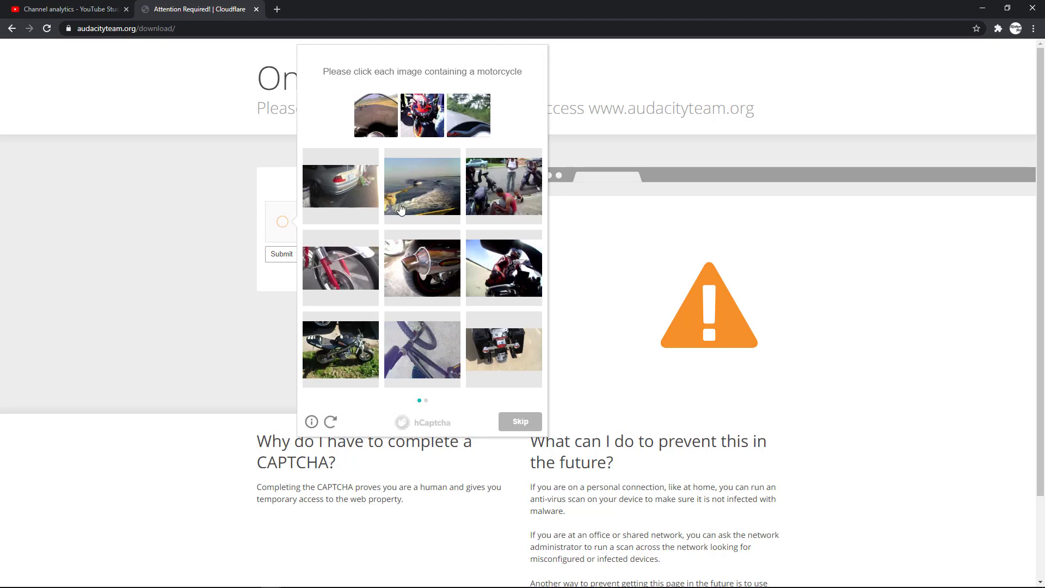
Step: Select the motorcycle pictures in the first round of the image CAPTCHA and continue to the second round
click(359, 269)
click(421, 269)
click(508, 297)
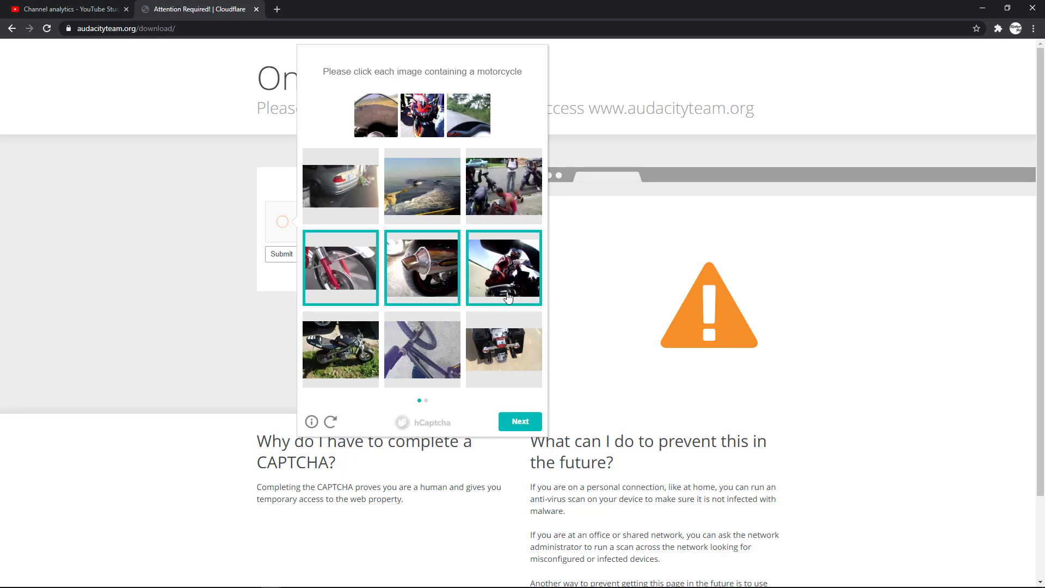
click(496, 346)
click(520, 421)
Step: Select all motorcycle pictures in the second CAPTCHA round and submit the answer to reach the Audacity download page
click(438, 217)
click(501, 201)
click(501, 272)
click(343, 367)
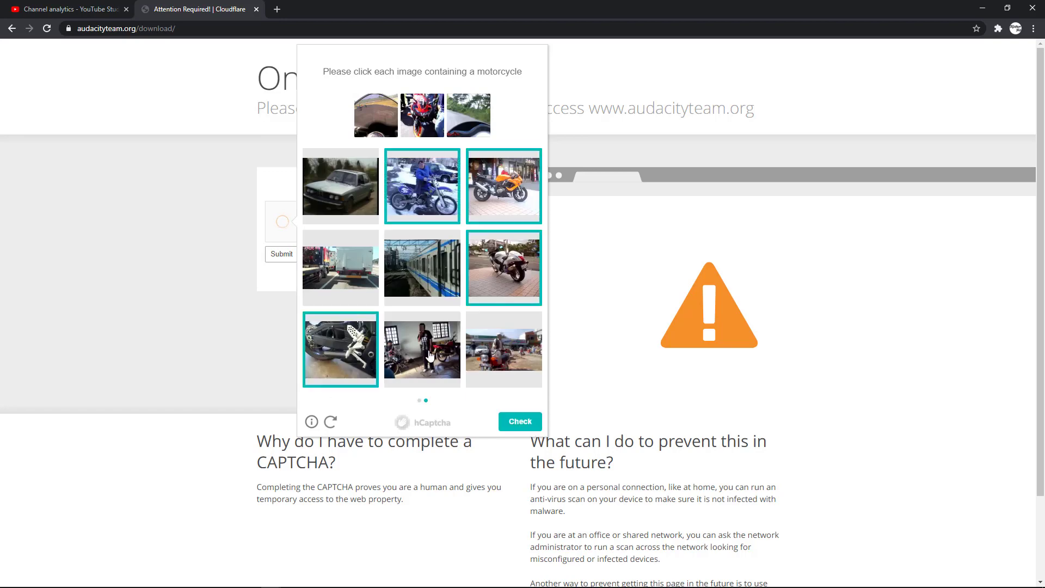
click(429, 354)
click(503, 349)
click(520, 421)
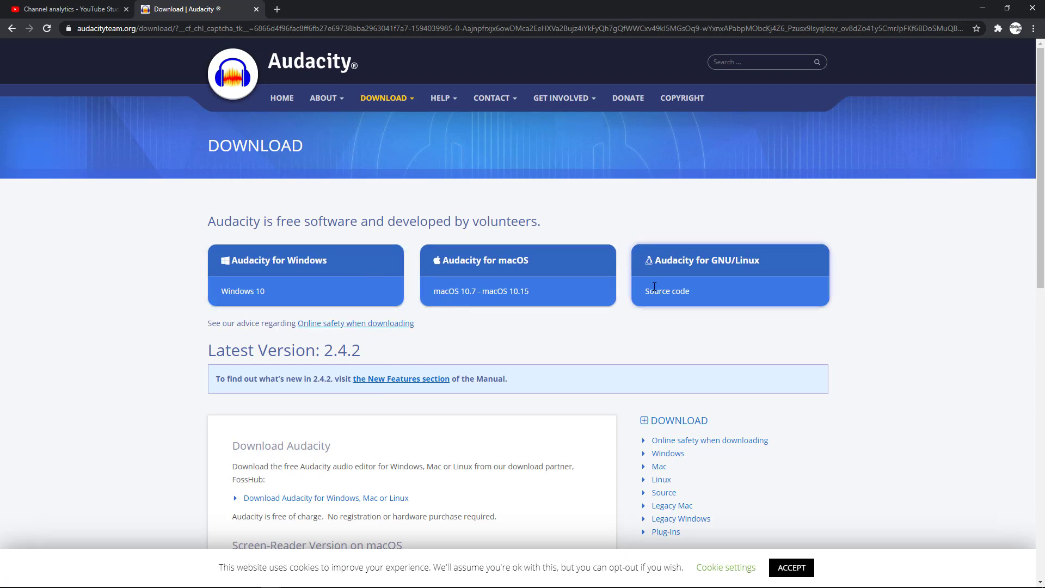
Step: Accept the website's cookies and open the Audacity for Windows download page
scroll(130, 263, down, 1)
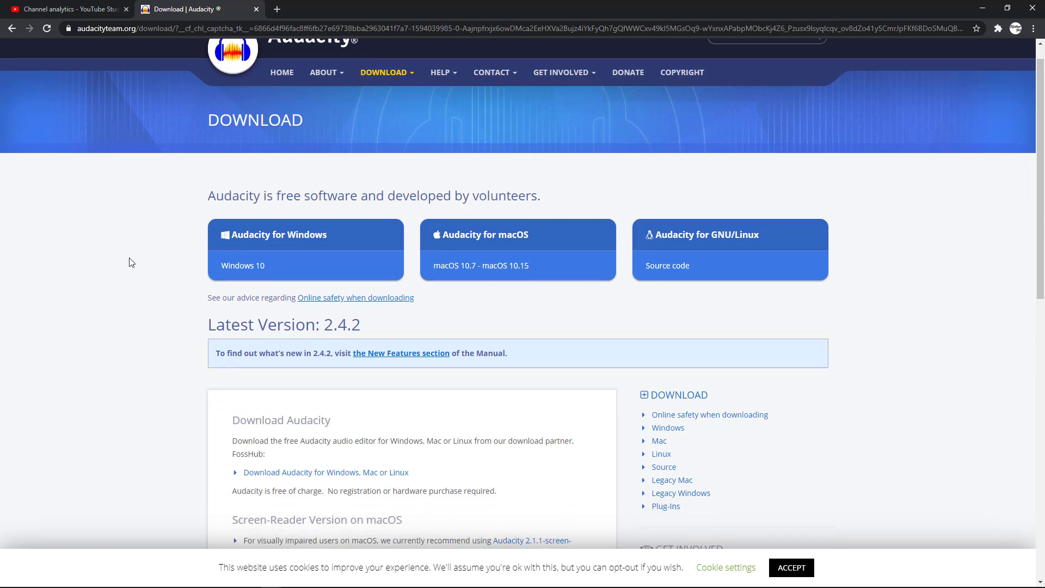
click(813, 575)
click(305, 236)
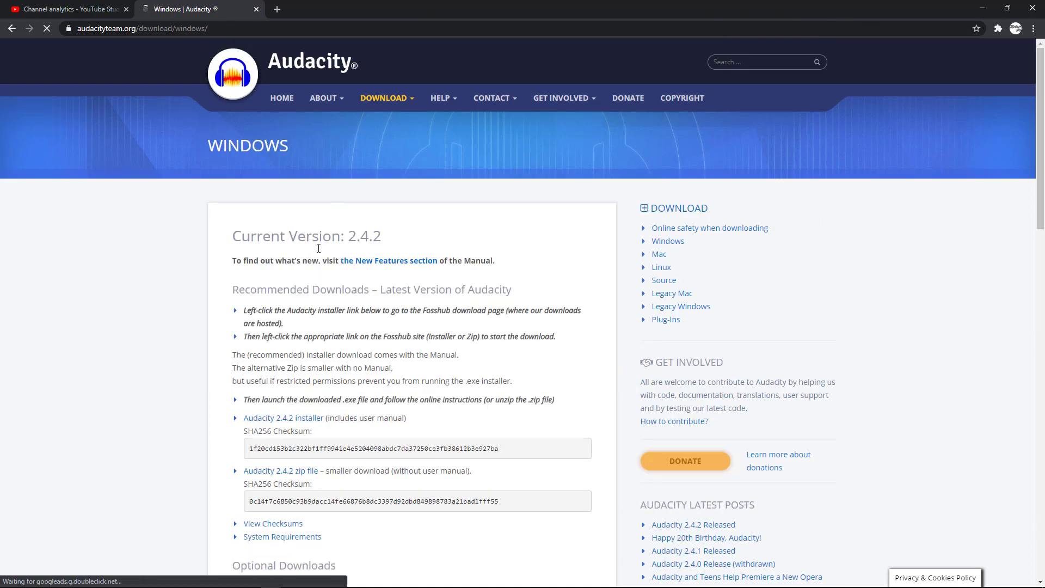
Step: Follow the Audacity 2.4.2 installer link to its FossHub download page
scroll(331, 289, down, 1)
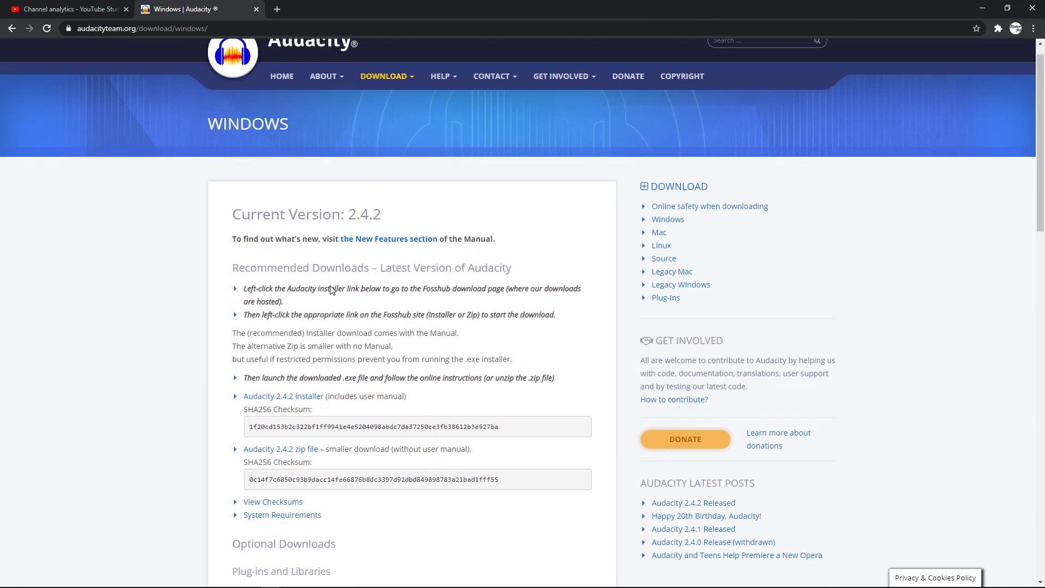
scroll(331, 287, down, 1)
scroll(330, 288, down, 1)
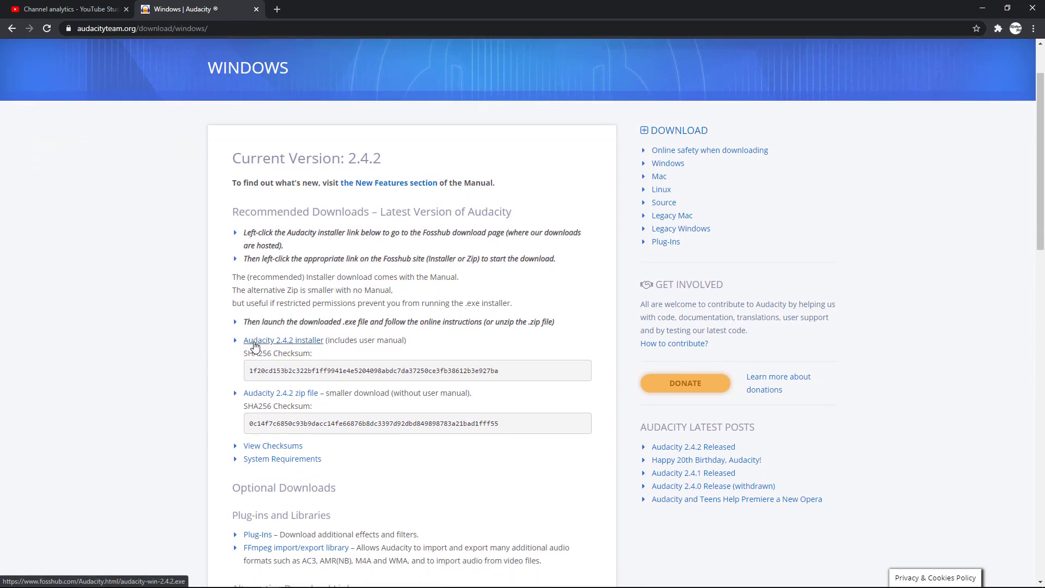
click(256, 346)
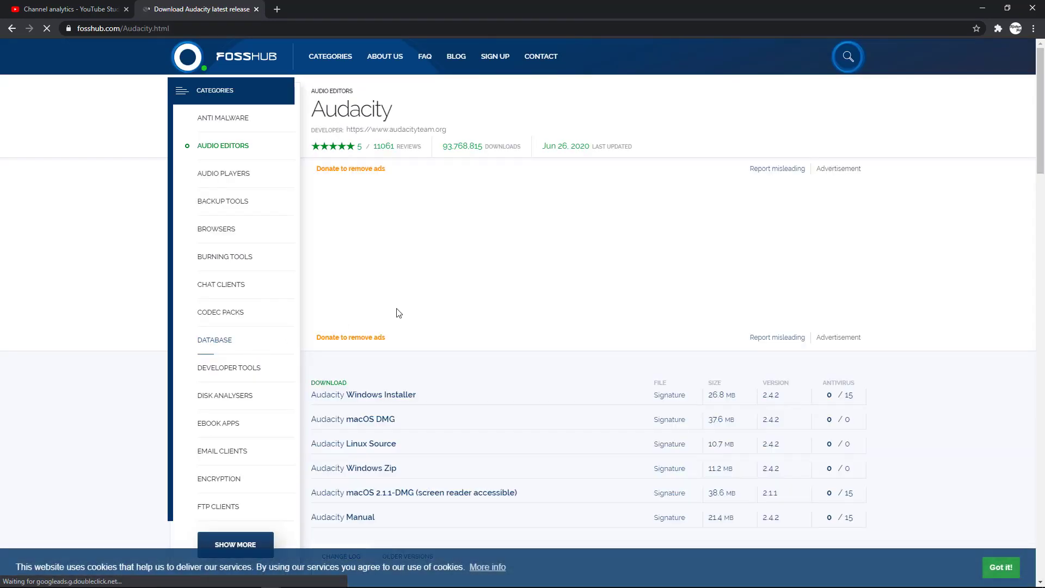
Step: Download the Audacity Windows Installer, saving audacity-win-2.4.2.exe in the Programs category
scroll(460, 308, down, 1)
scroll(459, 308, down, 2)
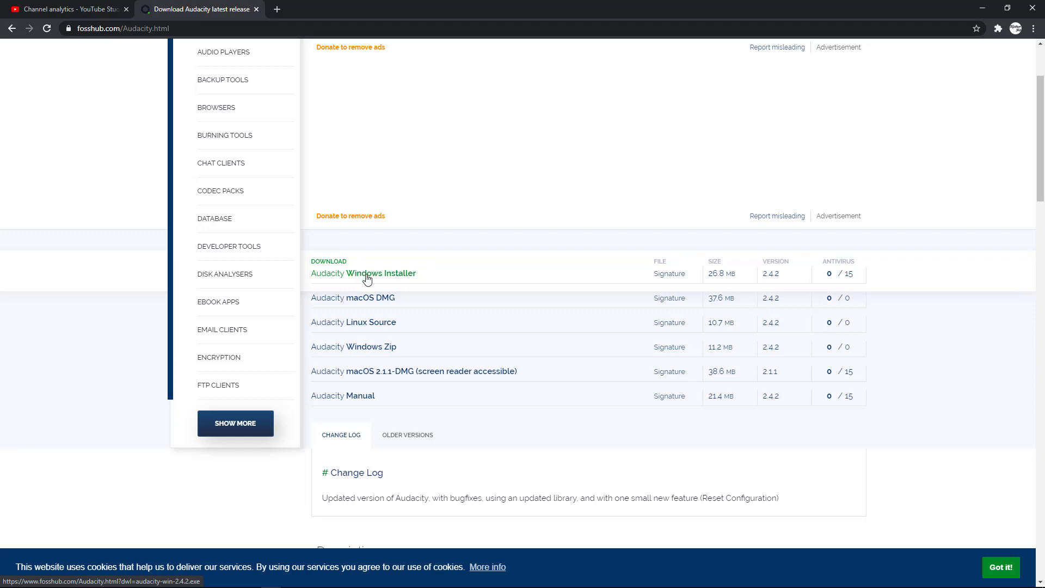
scroll(364, 278, up, 2)
scroll(367, 280, down, 2)
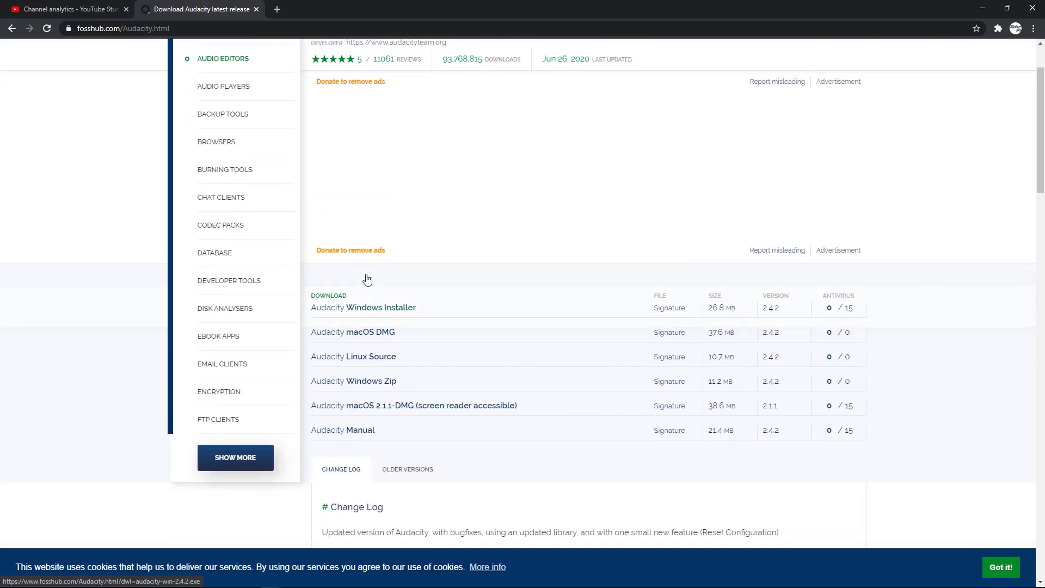
click(372, 308)
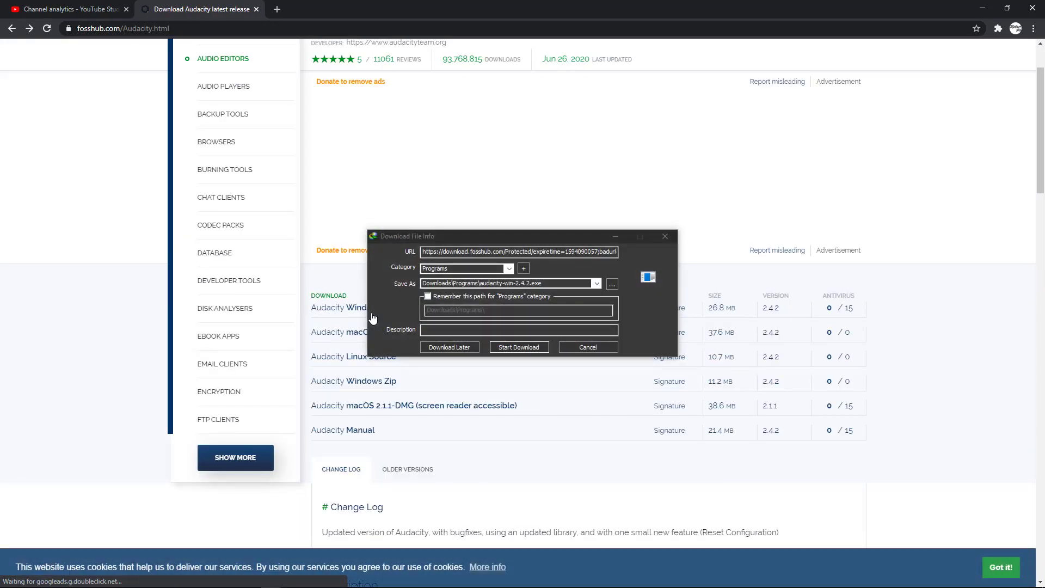
click(514, 347)
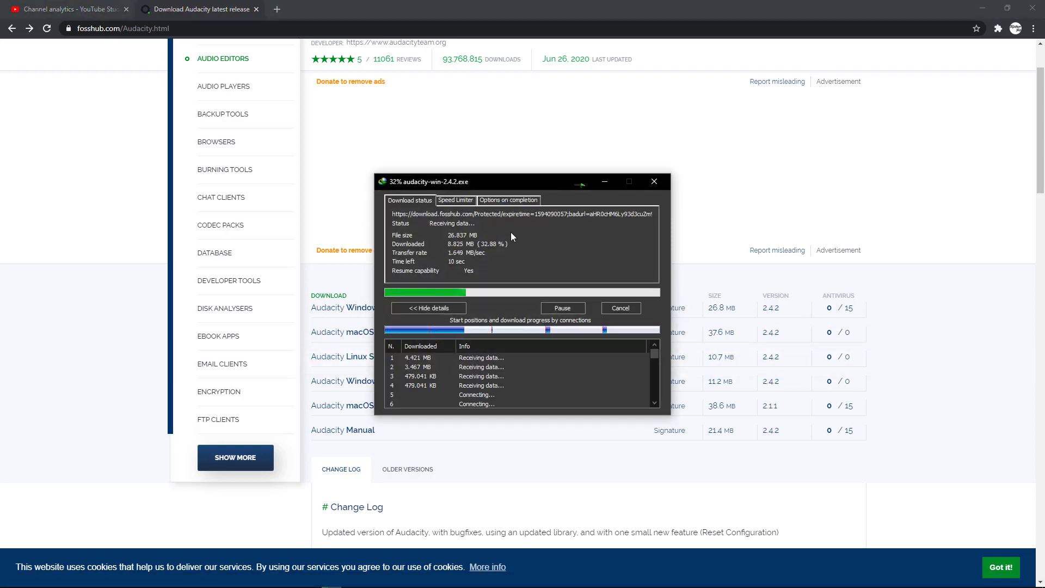
drag(497, 179, 319, 163)
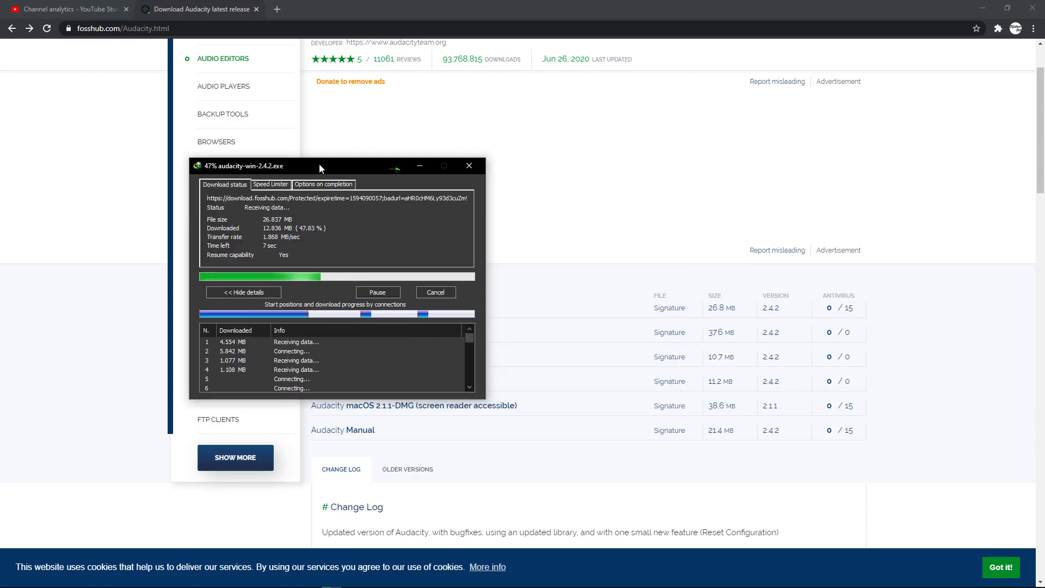
drag(217, 166, 98, 137)
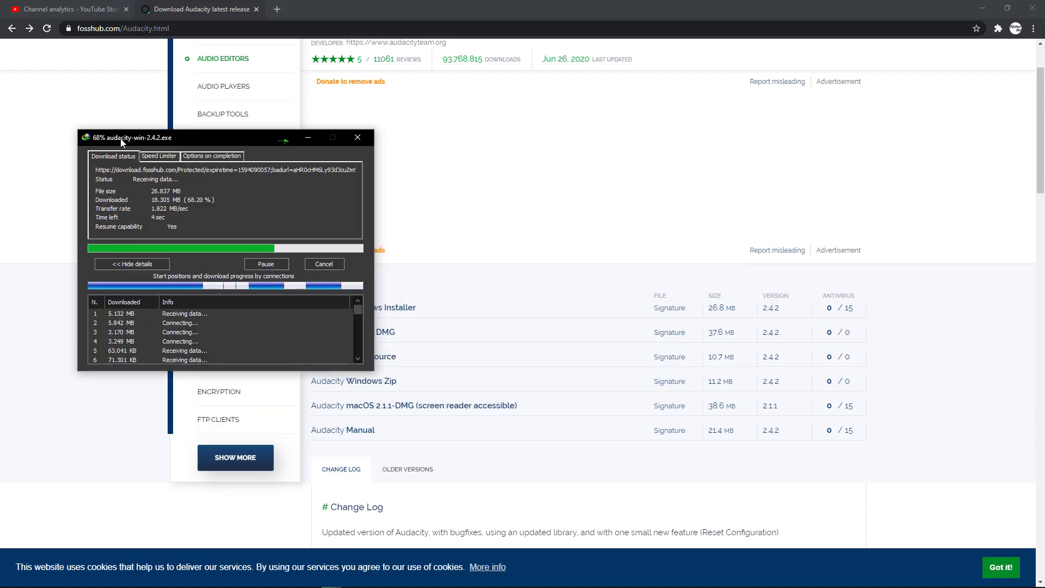
drag(201, 137, 437, 101)
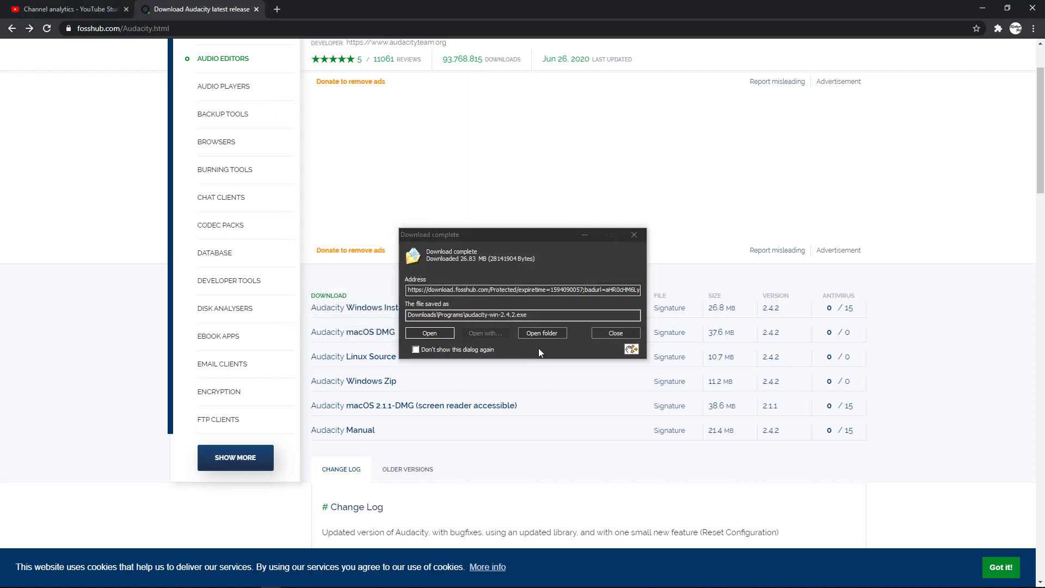
Step: Run the downloaded audacity-win-2.4.2.exe and minimize the browser window
click(429, 333)
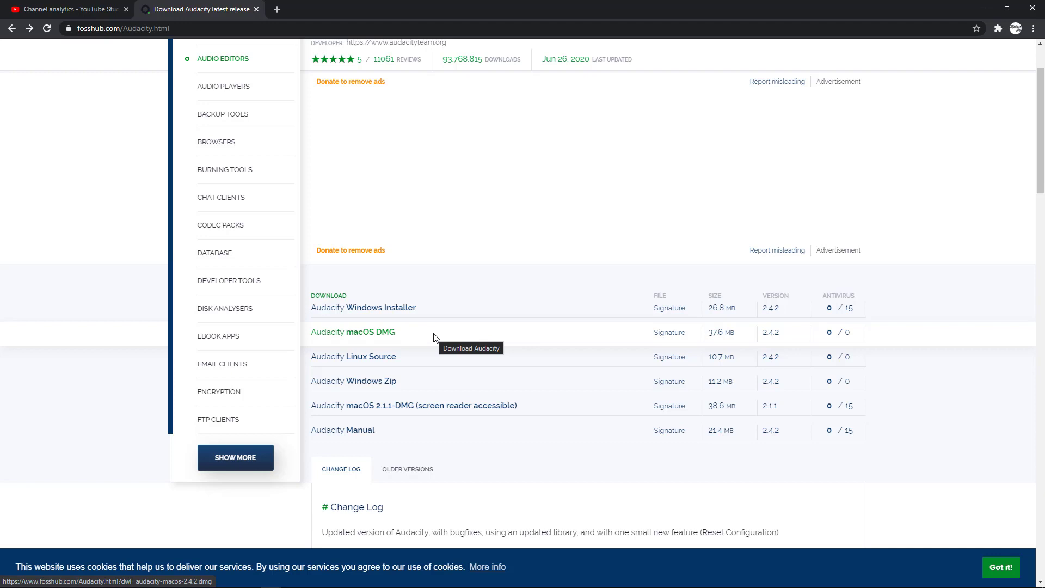
click(435, 337)
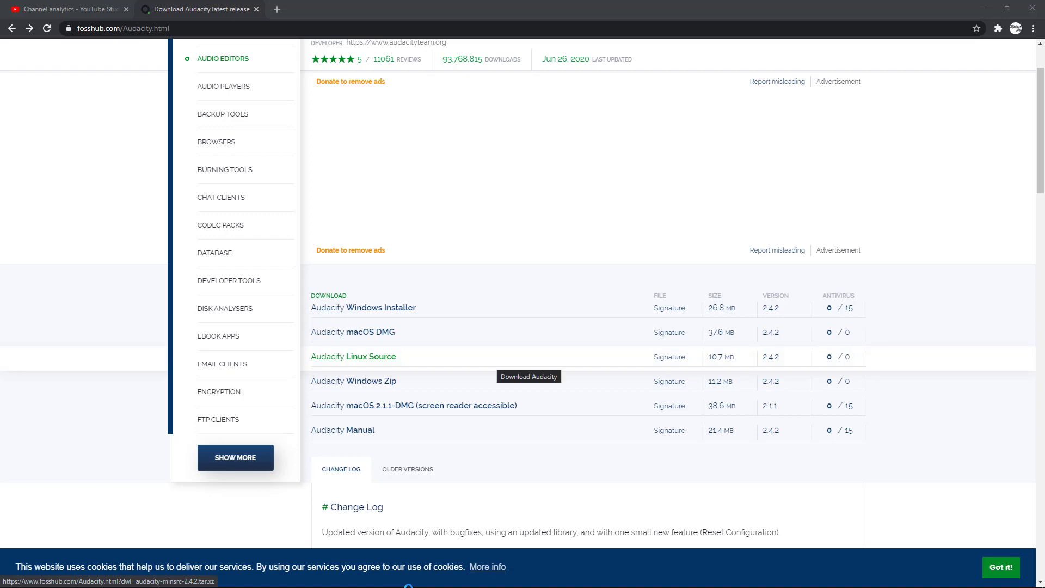
click(982, 5)
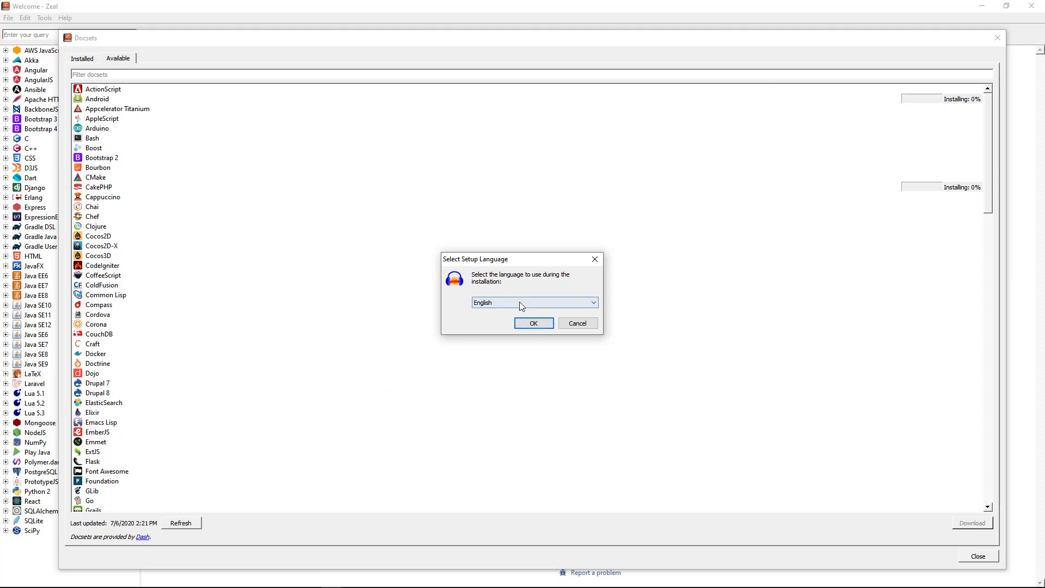
Step: Choose English as the setup language and continue to the Audacity setup wizard
click(519, 301)
click(525, 310)
click(526, 324)
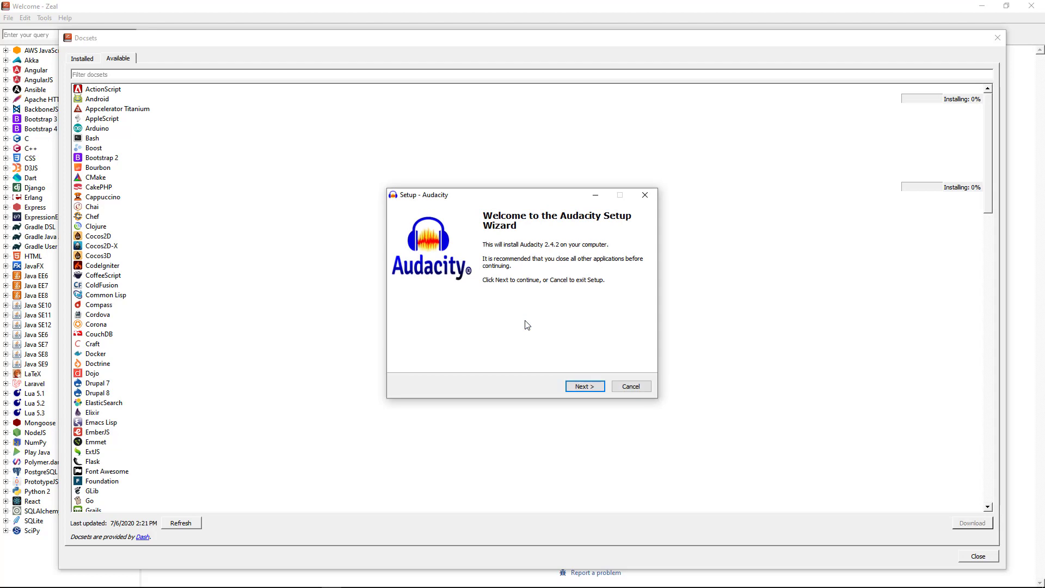
Step: Install Audacity in the default location, keeping the desktop shortcut option and enabling Reset Preferences
key(Return)
key(Return)
key(Return)
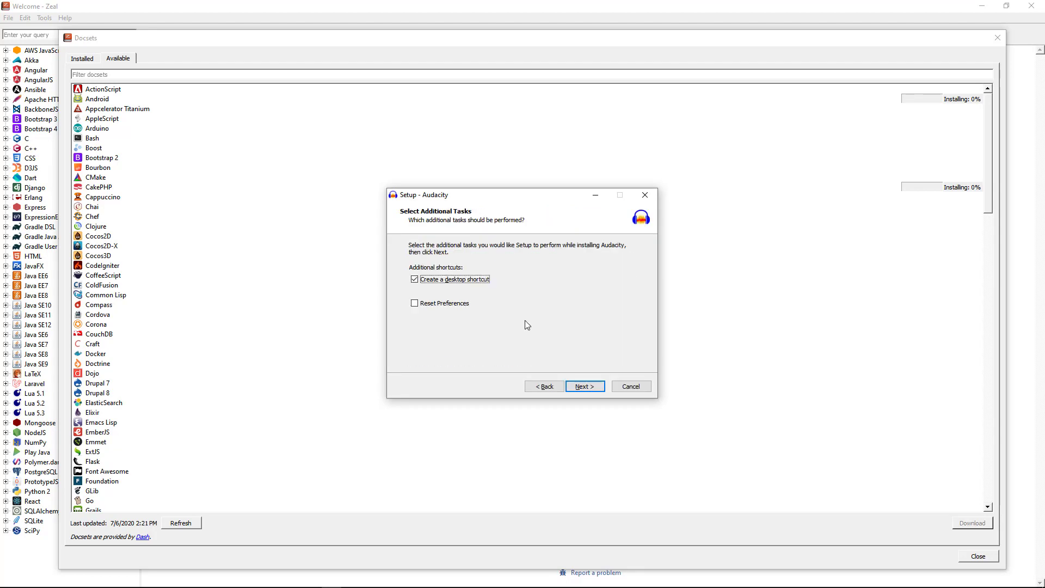
click(454, 304)
click(582, 387)
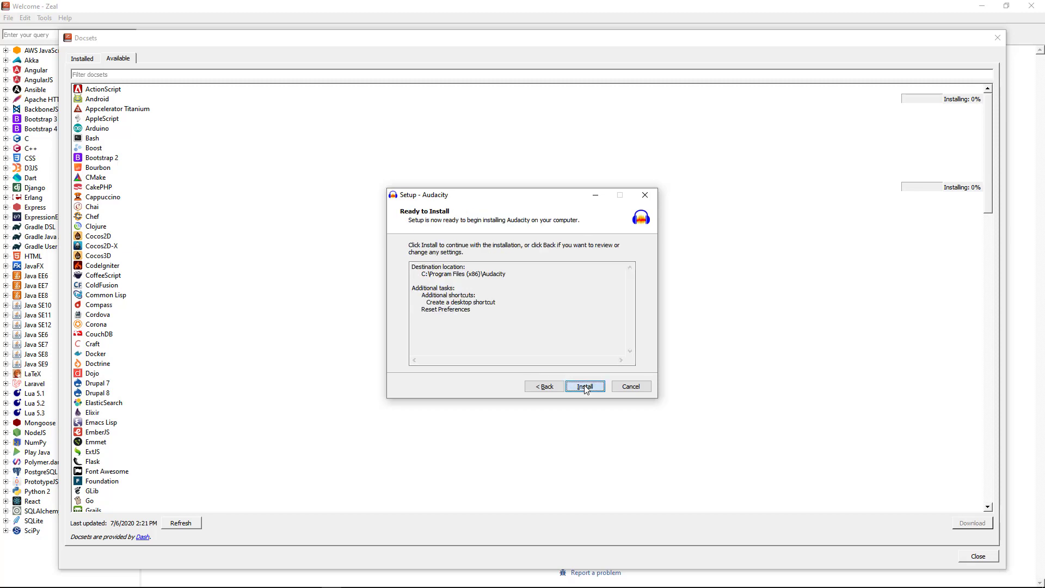
click(585, 387)
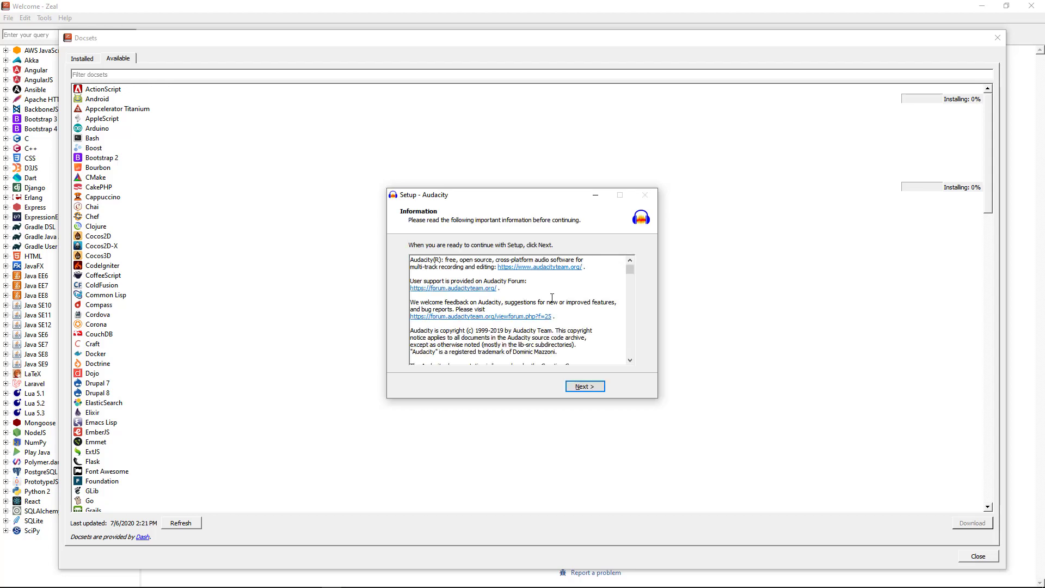
Step: Look through the setup information text and finish the wizard with Launch Audacity enabled
scroll(552, 298, down, 10)
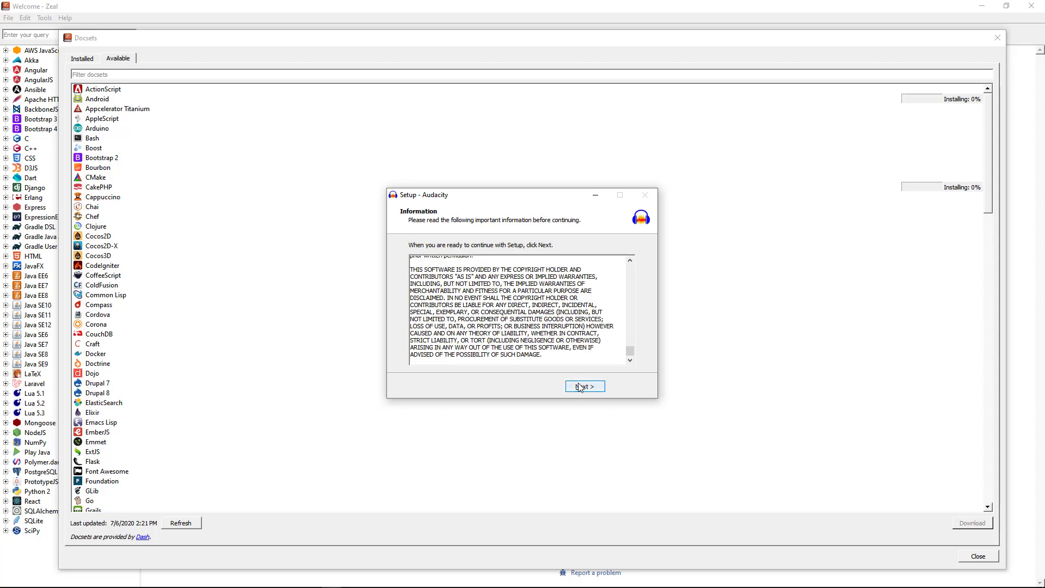
scroll(572, 327, up, 10)
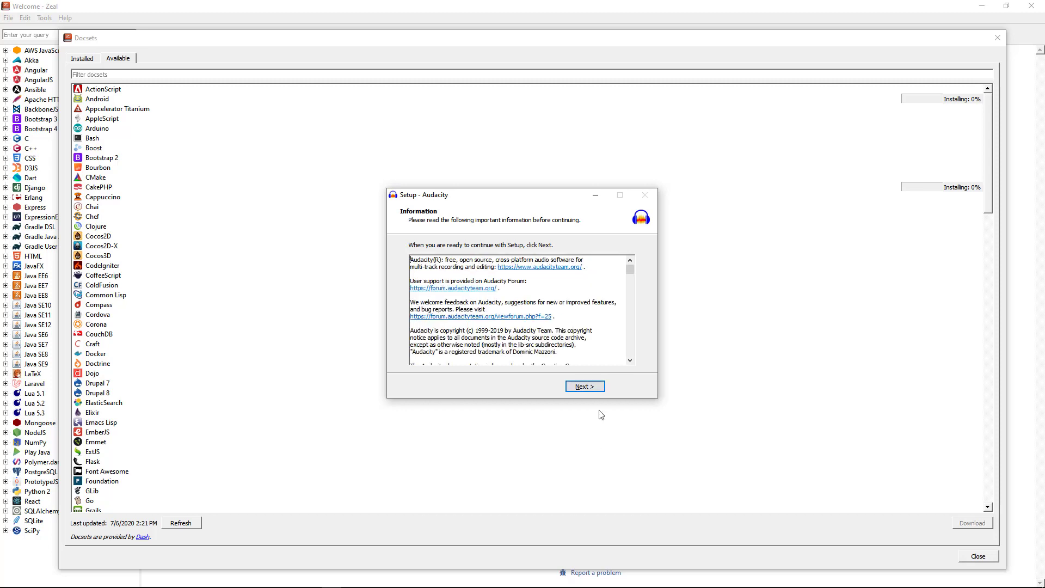
click(586, 386)
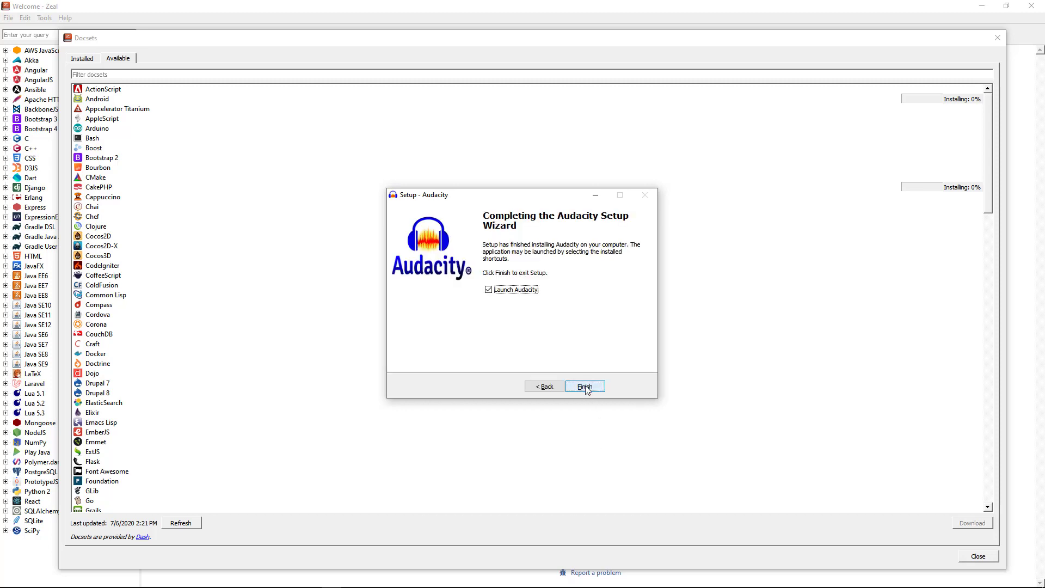
click(585, 387)
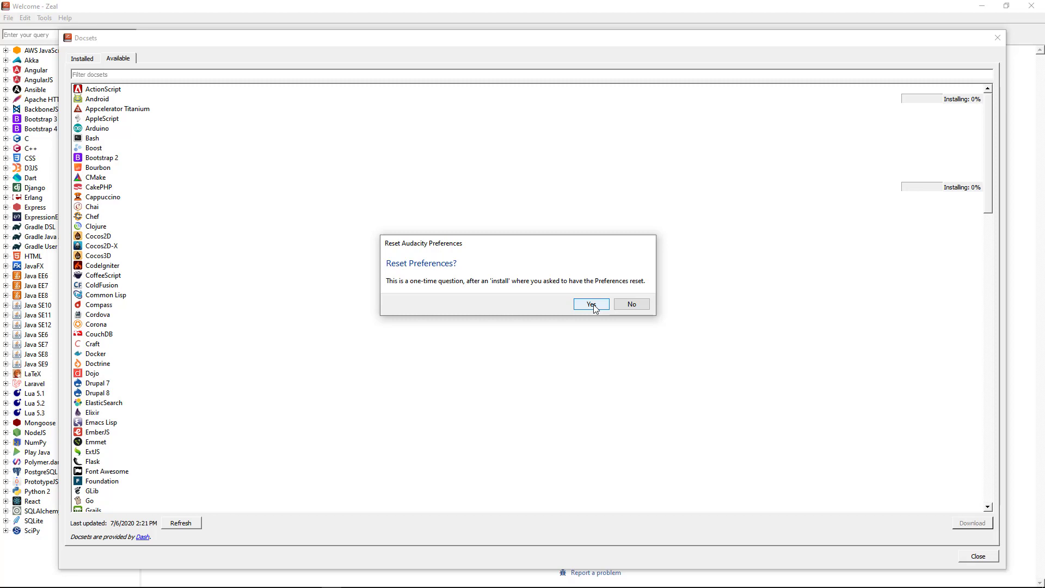
Step: Confirm resetting the preferences, then dismiss the welcome dialog and maximize the Audacity window
click(592, 304)
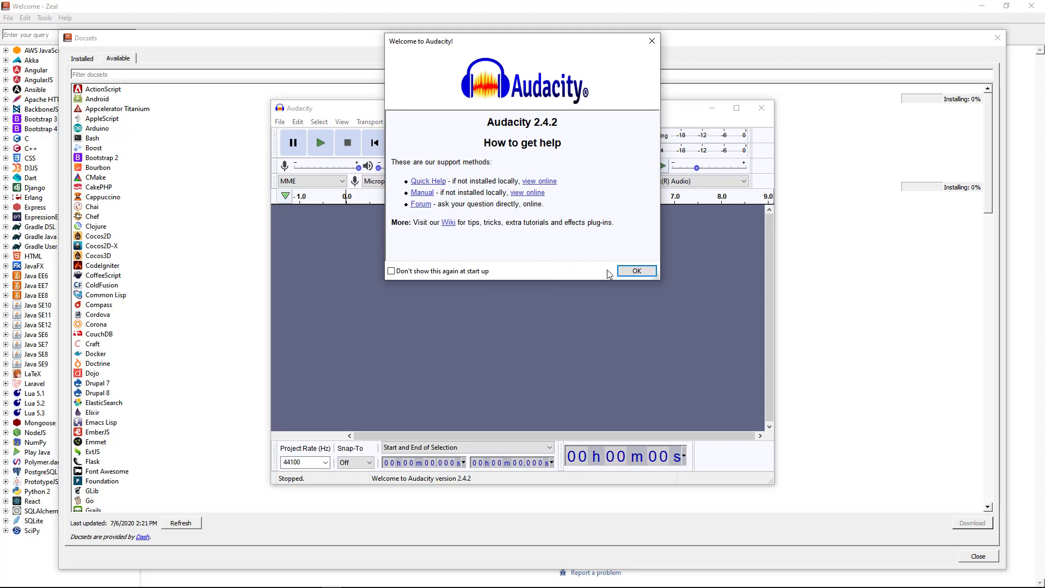
click(625, 270)
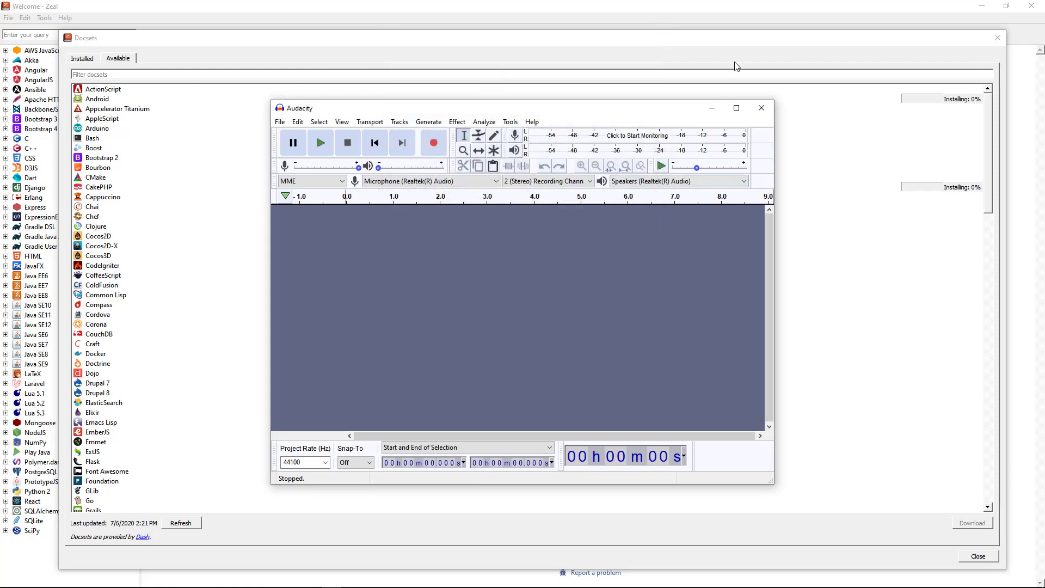
click(736, 107)
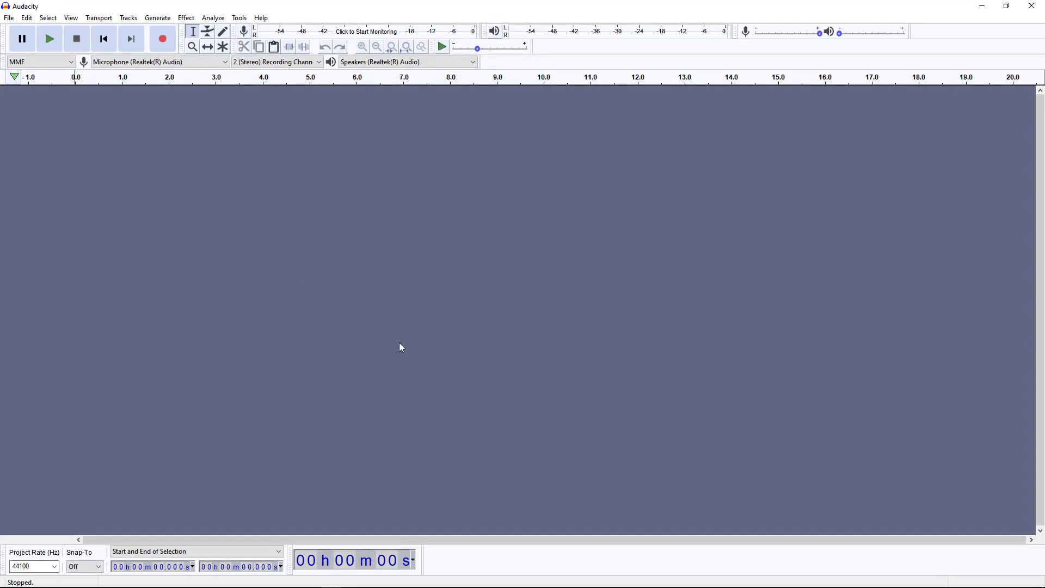
Step: Open the song "2U (feat. Justin Bieber) - David Guetta" from the Music folder on This PC
click(9, 18)
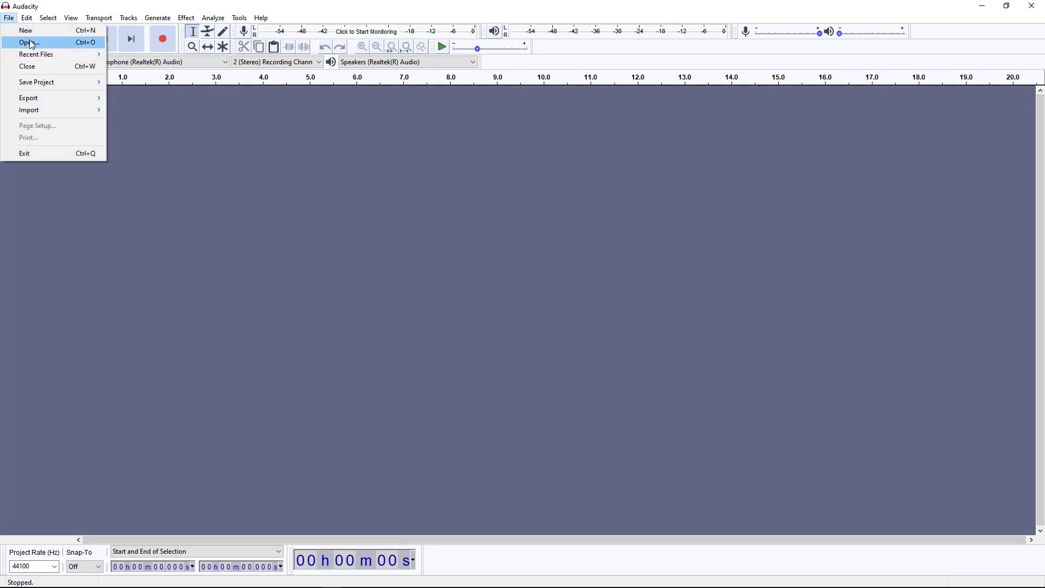
click(29, 42)
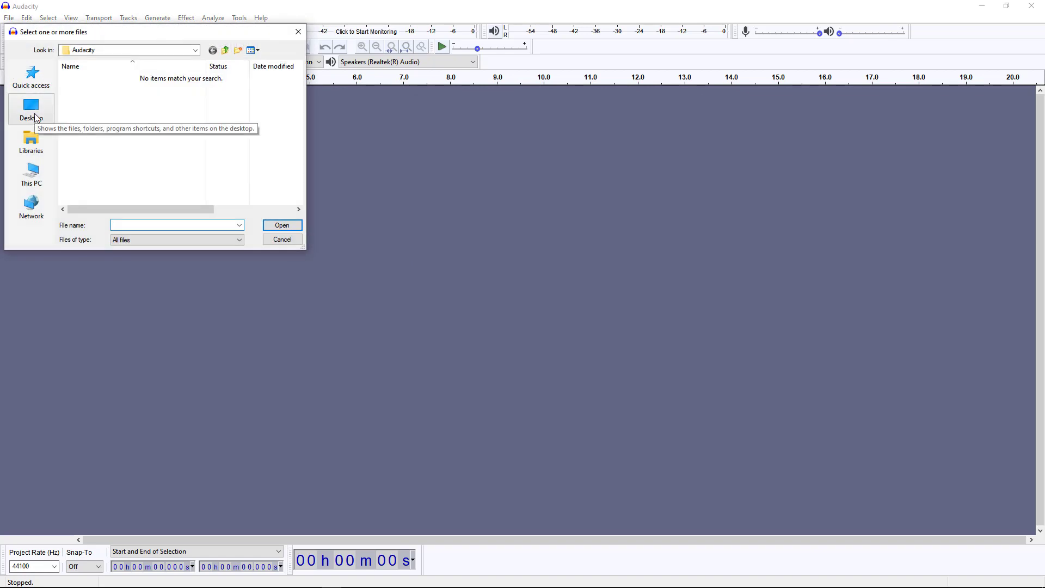
click(37, 167)
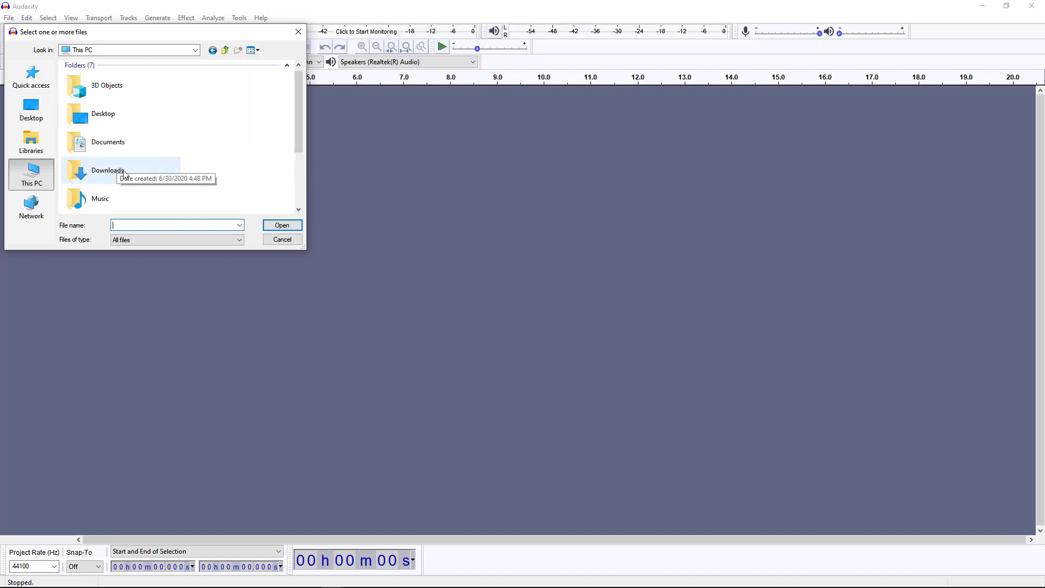
double_click(114, 196)
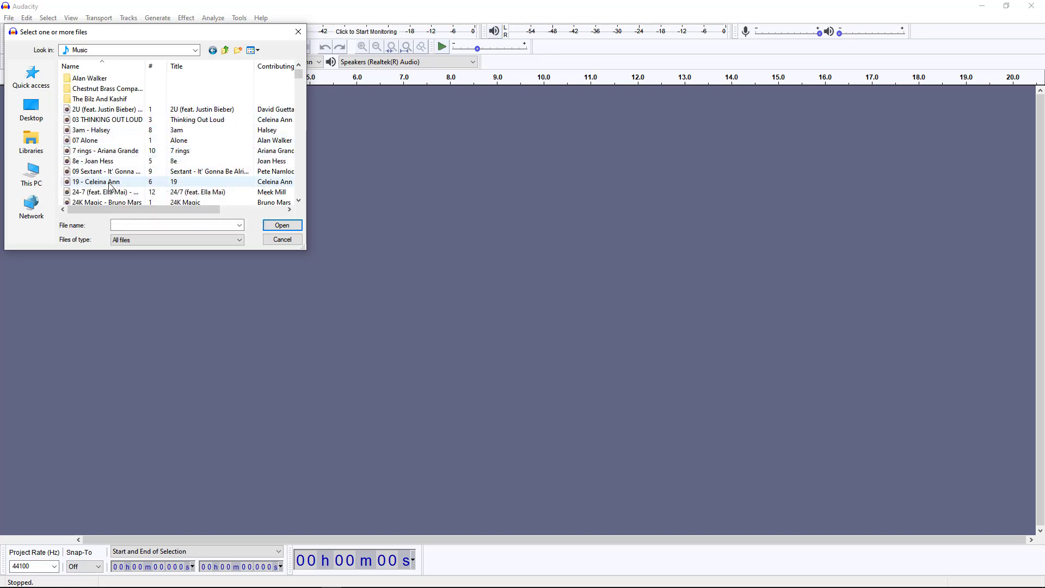
scroll(110, 187, down, 5)
scroll(111, 190, up, 5)
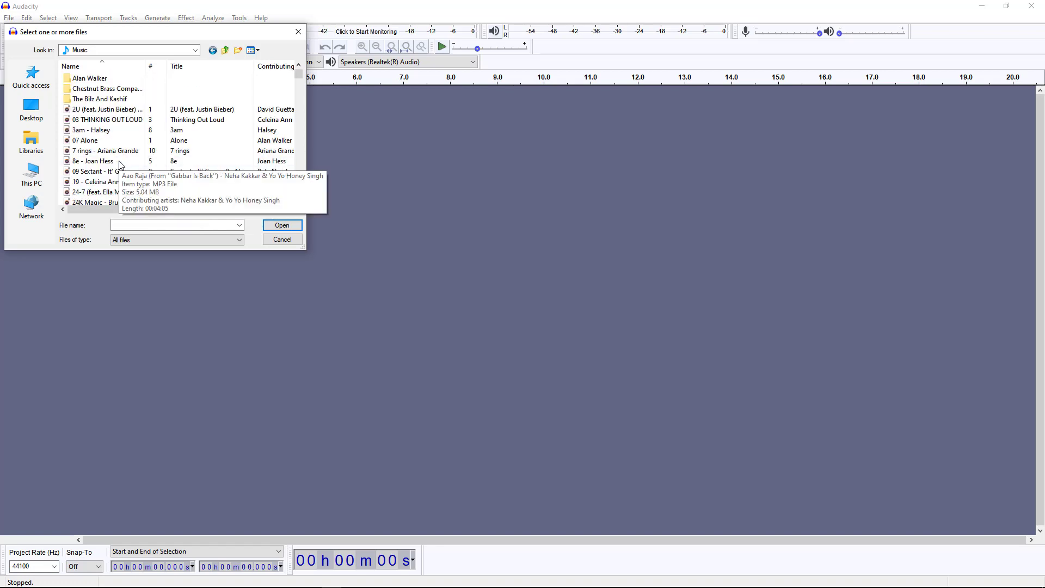
click(103, 109)
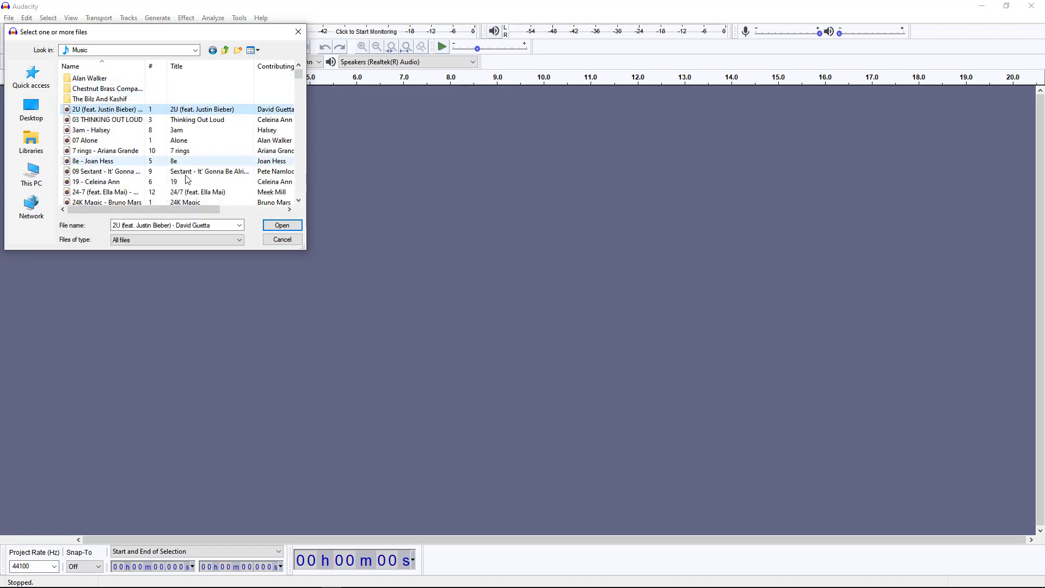
click(282, 224)
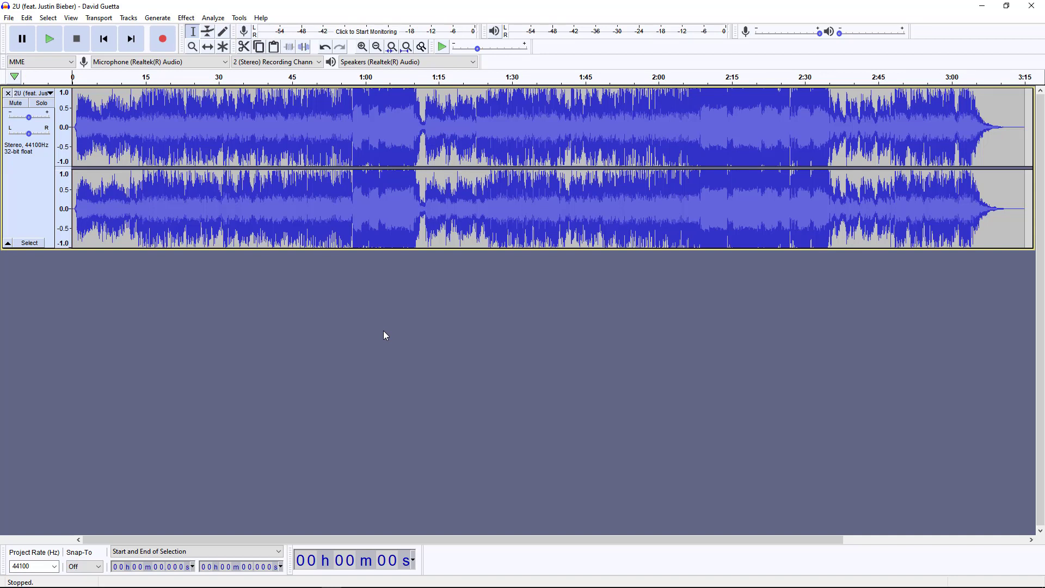
Step: Play the opened song from the beginning and raise the system volume to 100
key(space)
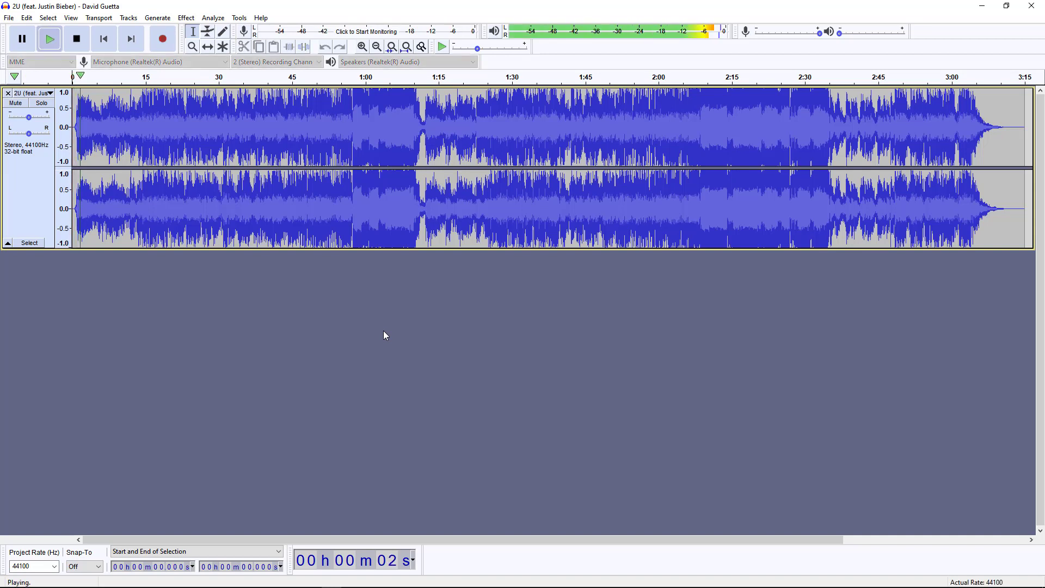
key(XF86AudioLowerVolume)
key(XF86AudioLowerVolume)
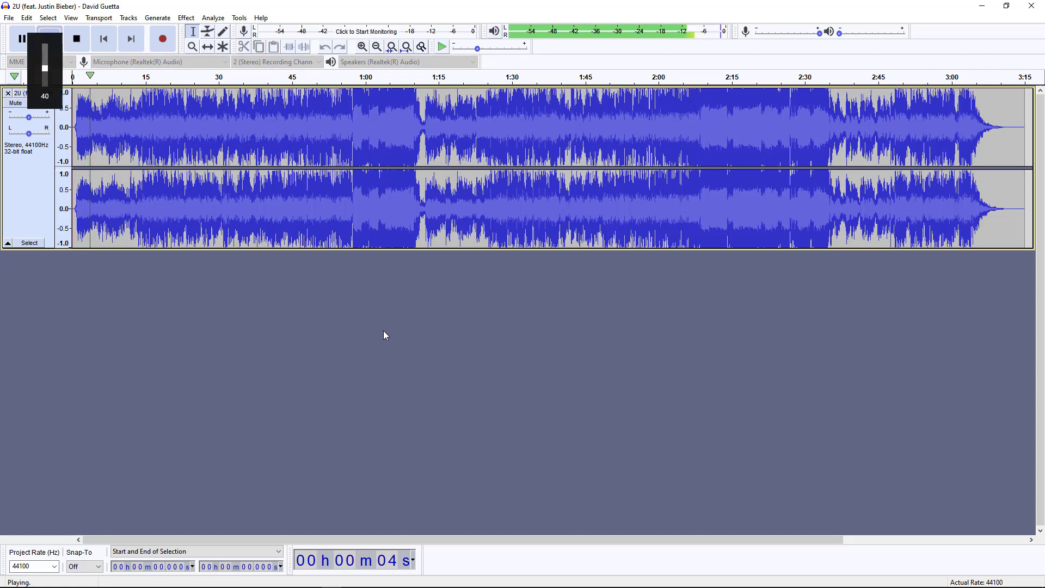
key(XF86AudioRaiseVolume)
key(XF86AudioRaiseVolume)
key(XF86AudioRaiseVolume)
key(XF86AudioRaiseVolume)
key(XF86AudioRaiseVolume)
key(XF86AudioRaiseVolume)
key(XF86AudioRaiseVolume)
key(XF86AudioRaiseVolume)
key(XF86AudioRaiseVolume)
key(XF86AudioRaiseVolume)
key(XF86AudioRaiseVolume)
key(XF86AudioRaiseVolume)
key(XF86AudioRaiseVolume)
key(XF86AudioRaiseVolume)
key(XF86AudioRaiseVolume)
key(XF86AudioRaiseVolume)
key(XF86AudioRaiseVolume)
key(XF86AudioRaiseVolume)
key(XF86AudioRaiseVolume)
key(XF86AudioRaiseVolume)
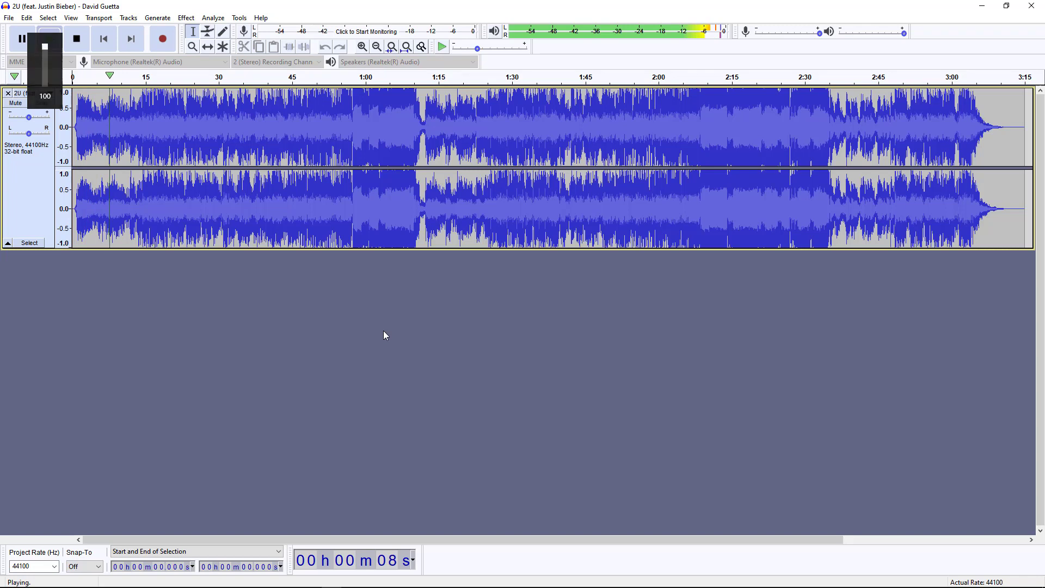
Step: Stop the song's playback and minimize the audio editor window to show the desktop
key(space)
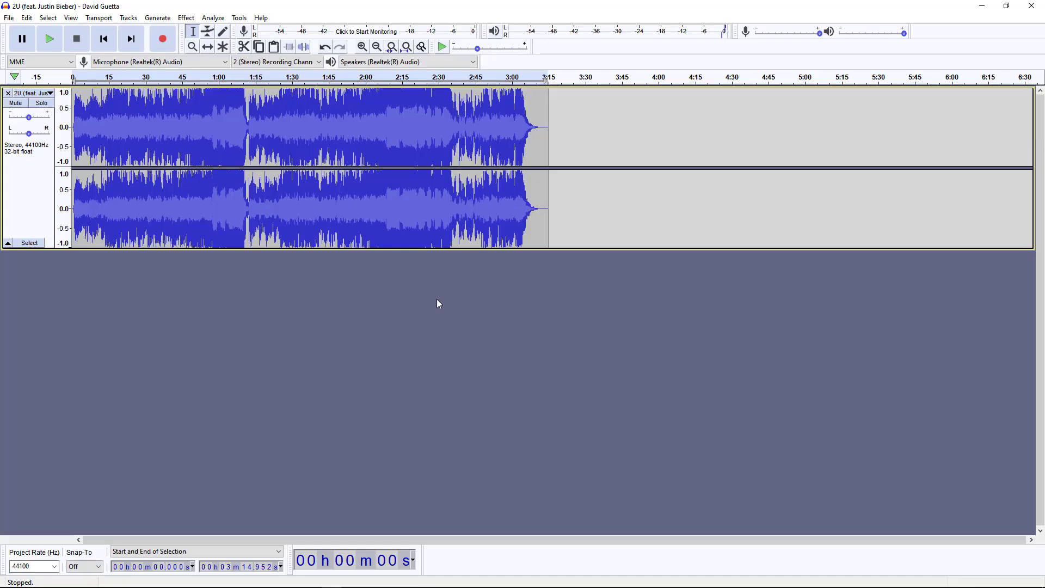
click(978, 6)
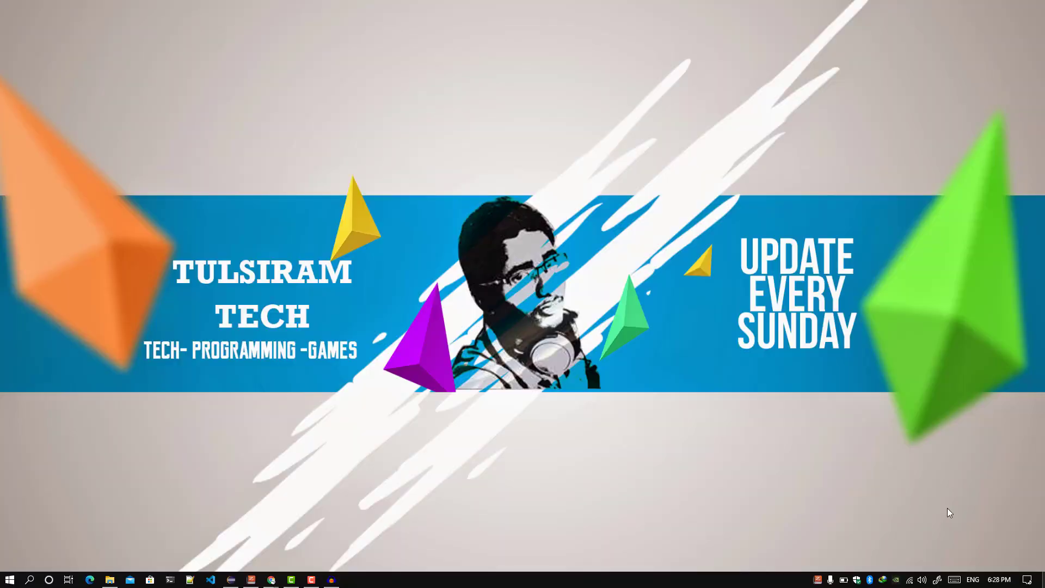